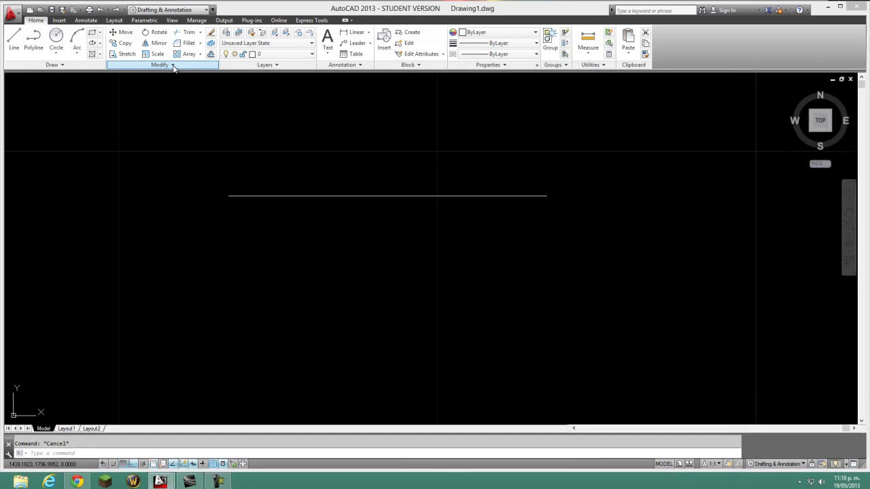
Break the horizontal line at a single point with Break at Point
left_click(172, 66)
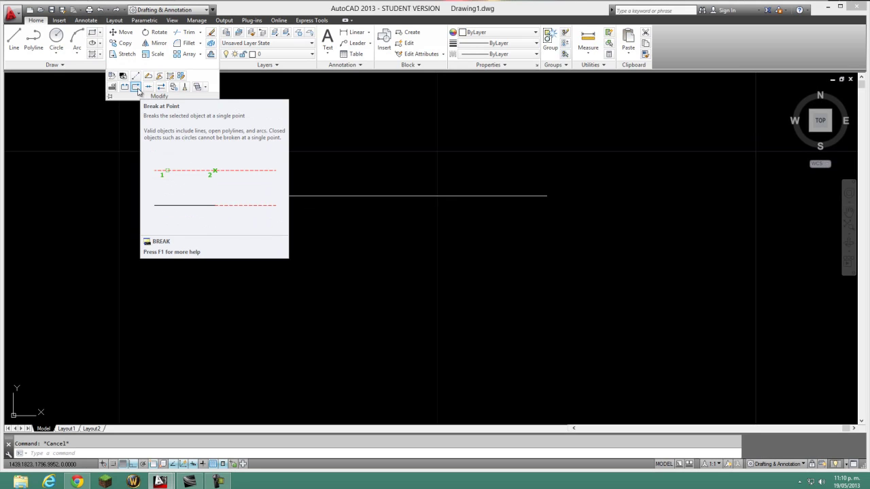
left_click(137, 90)
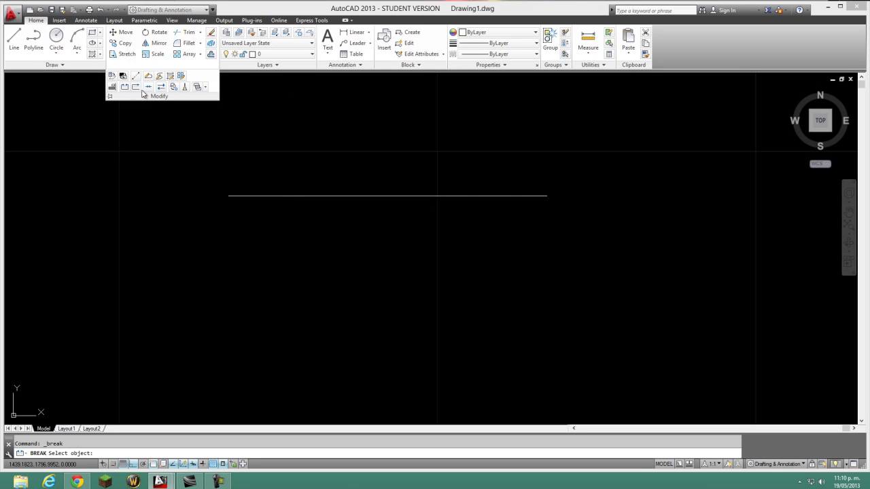
left_click(364, 196)
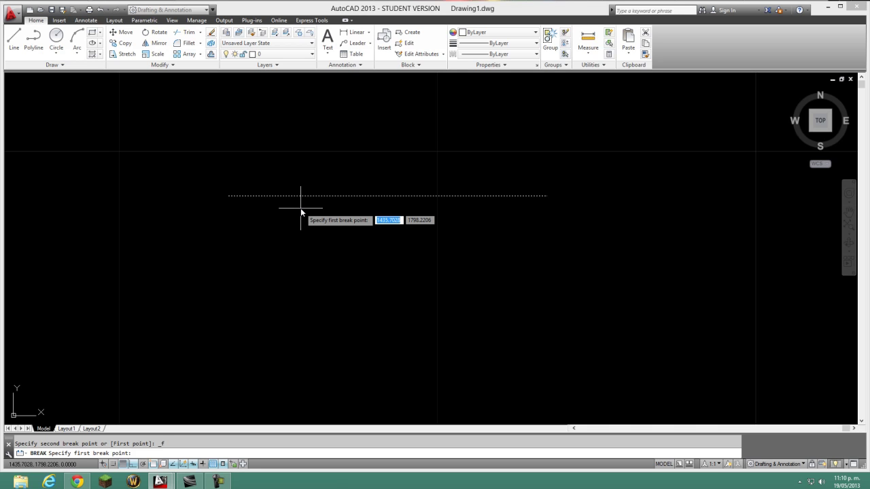
type("2")
key("Return")
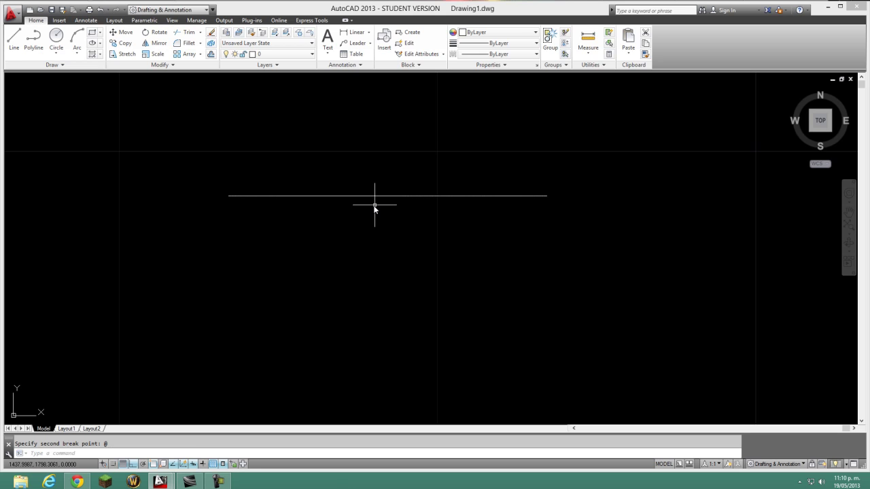
Raise the short left piece slightly above the longer right piece using its midpoint grip
left_click(378, 213)
left_click(310, 179)
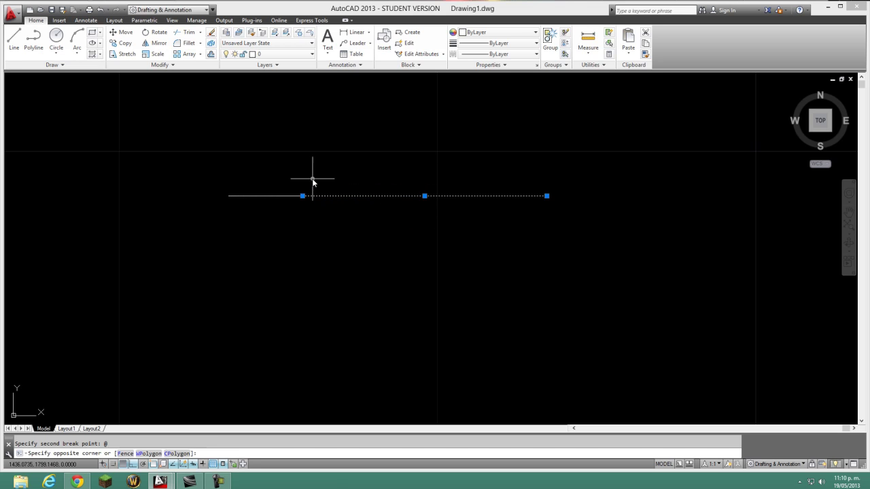
left_click(329, 238)
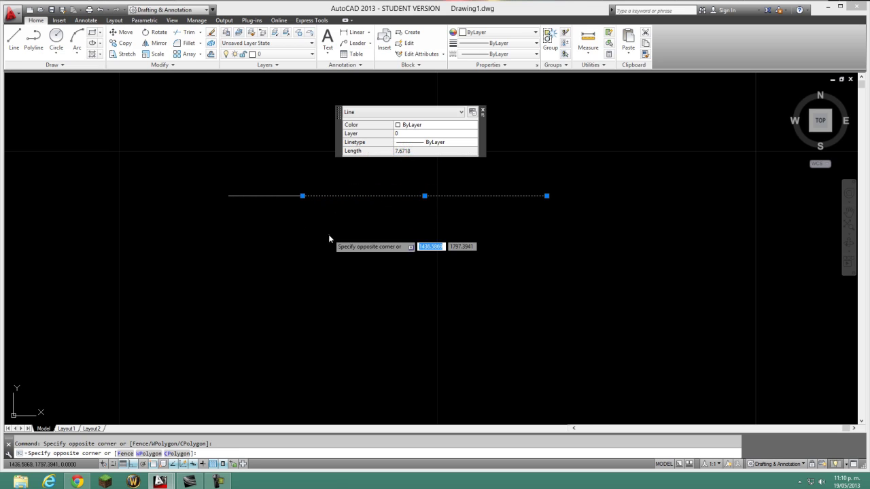
left_click(285, 175)
middle_click_drag(303, 205, 293, 222)
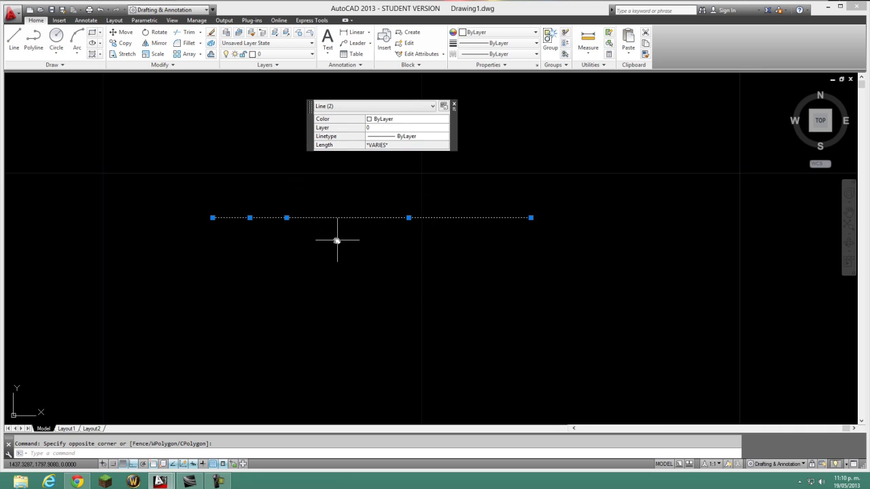
key("Escape")
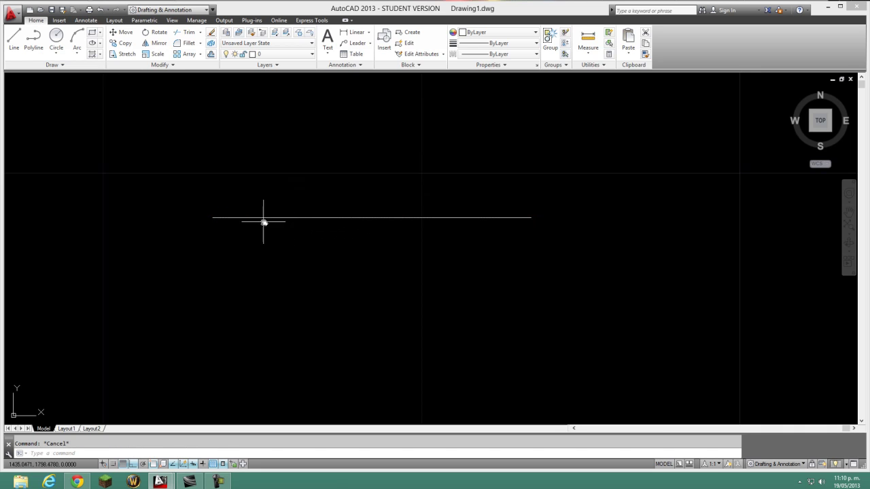
left_click(255, 217)
left_click(250, 217)
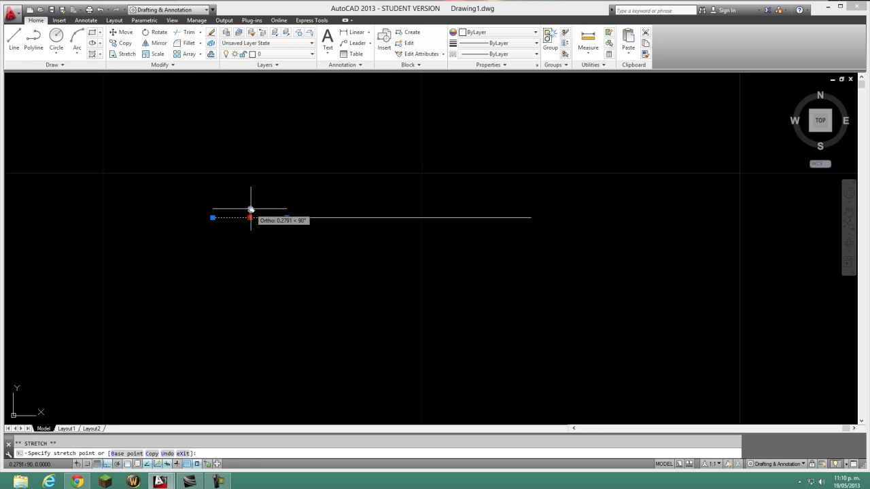
left_click(251, 209)
key("Escape")
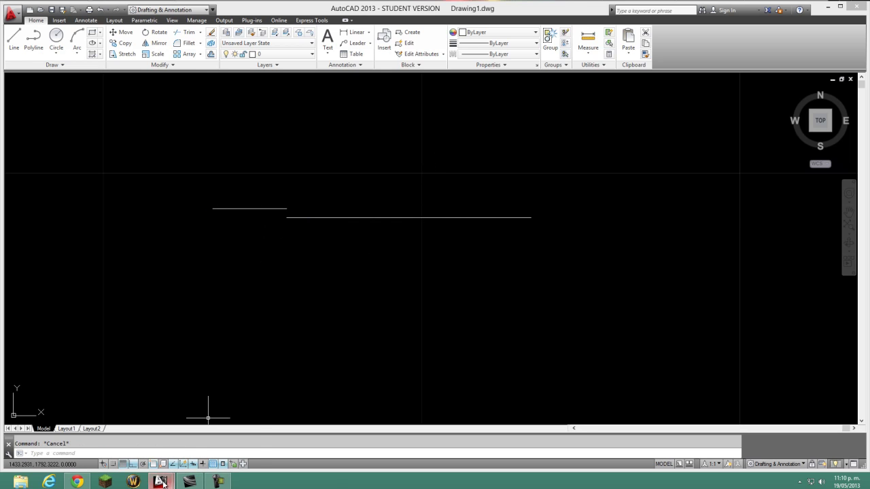
Switch to the double-walled floor-plan drawing and zoom it into view
mouse_move(160, 482)
left_click(200, 429)
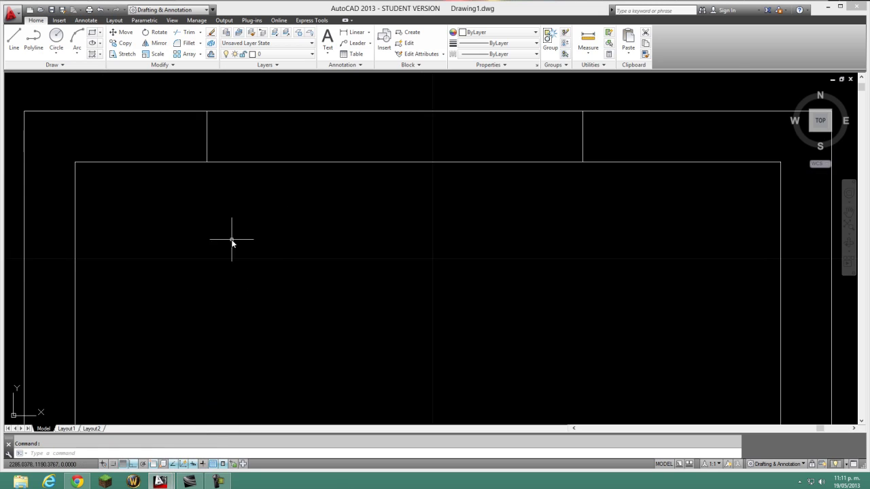
scroll(270, 241, "down", 2)
mouse_move(285, 243)
middle_mouse_down()
mouse_move(334, 252)
mouse_move(305, 254)
mouse_move(303, 267)
mouse_move(341, 261)
middle_mouse_up()
scroll(312, 245, "down", 4)
scroll(331, 248, "up", 4)
scroll(306, 253, "up", 4)
scroll(300, 268, "down", 4)
scroll(301, 268, "up", 2)
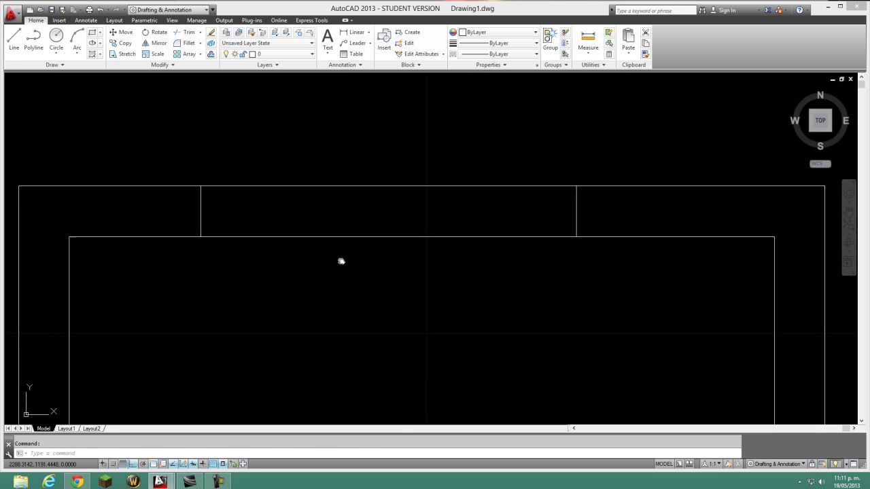
Select the outer wall outline, then pan to the top wall and deselect
left_click(321, 216)
left_click(300, 172)
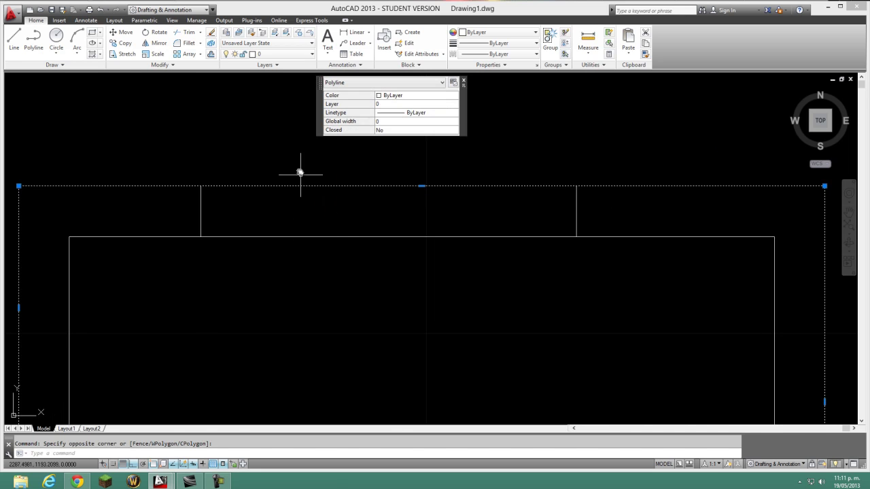
scroll(348, 244, "down", 5)
middle_click_drag(356, 266, 311, 229)
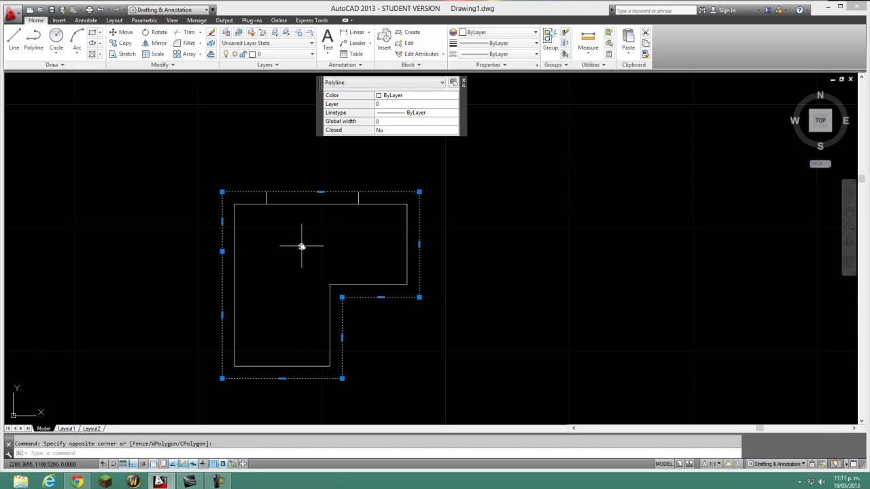
middle_click_drag(302, 247, 301, 252)
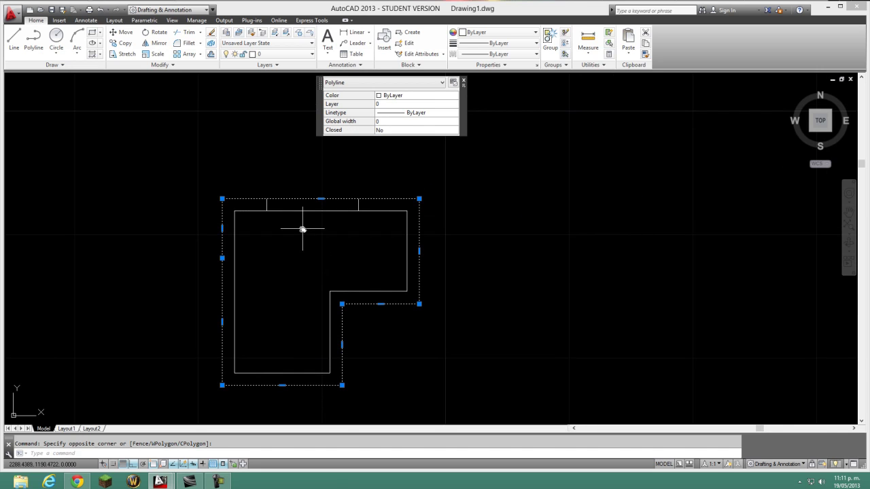
scroll(300, 205, "up", 2)
scroll(300, 205, "up", 4)
middle_click_drag(295, 202, 270, 227)
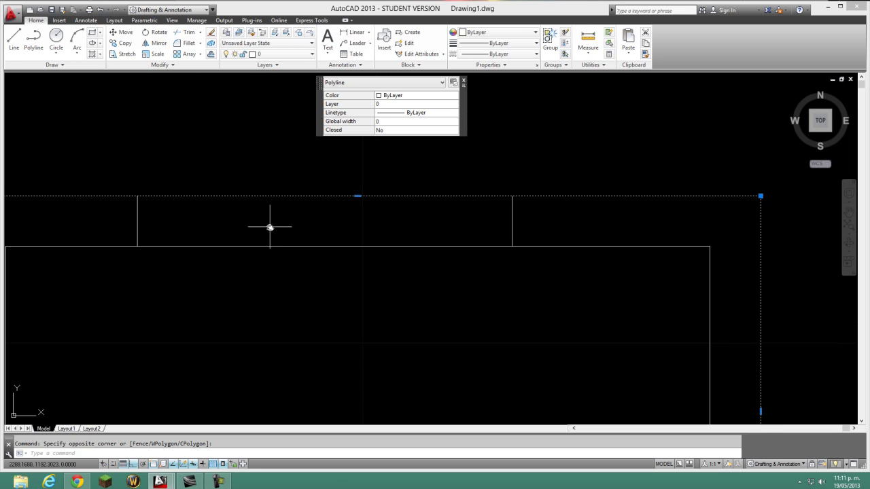
key("Escape")
left_click(303, 228)
key("Escape")
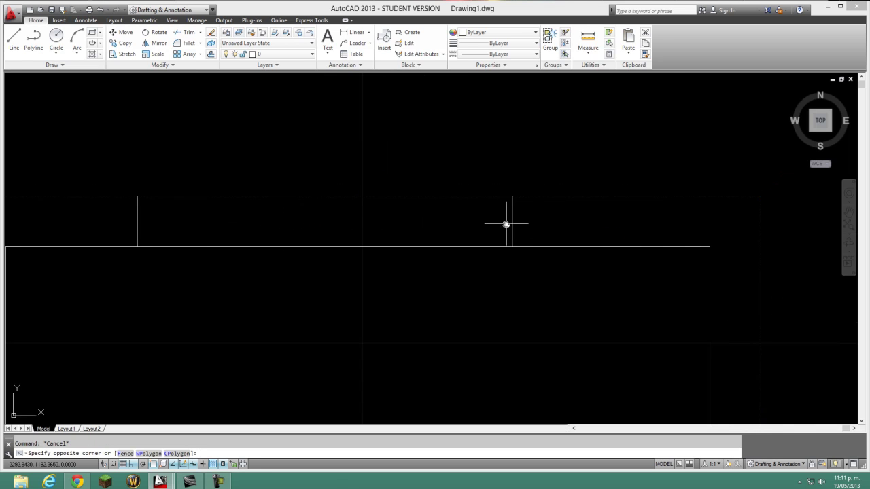
Select the two short cross lines in the top wall, then clear the selection
left_click(531, 226)
left_click(133, 218)
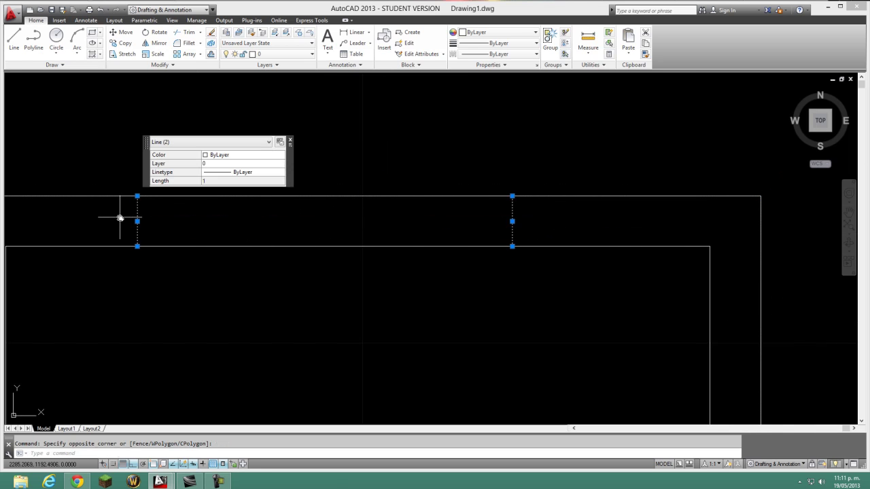
key("Escape")
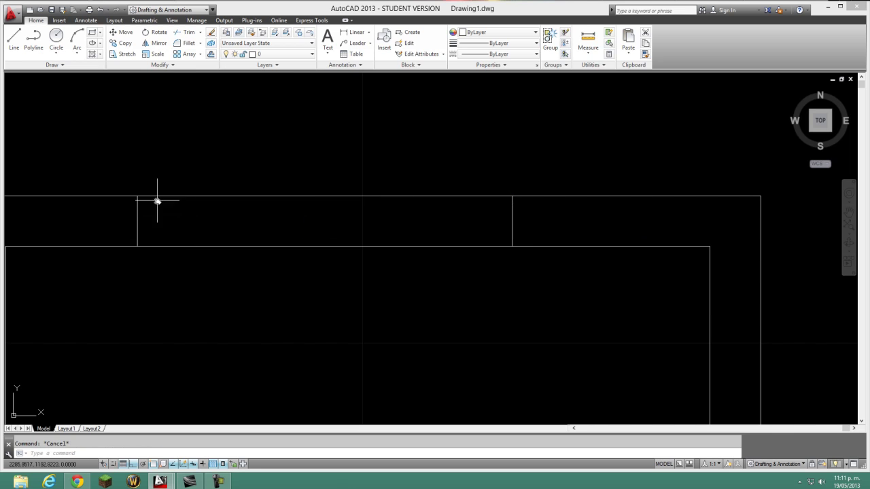
left_click(137, 201)
left_click(138, 201)
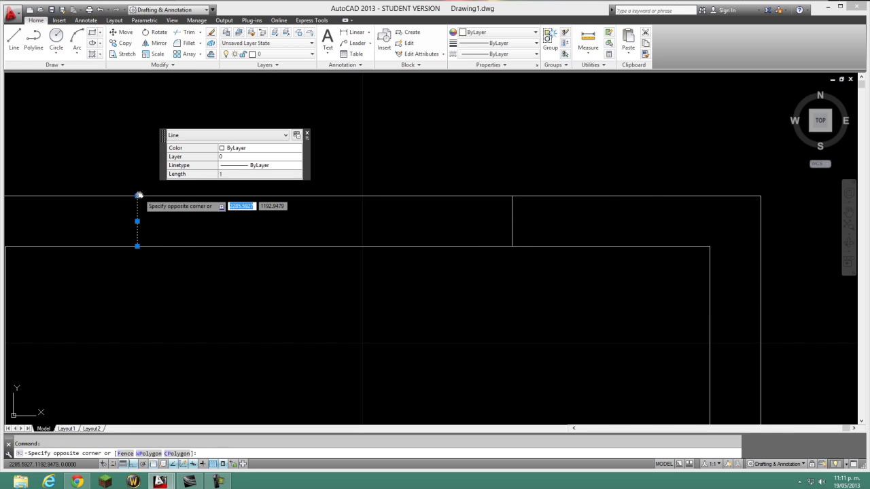
left_click(513, 197)
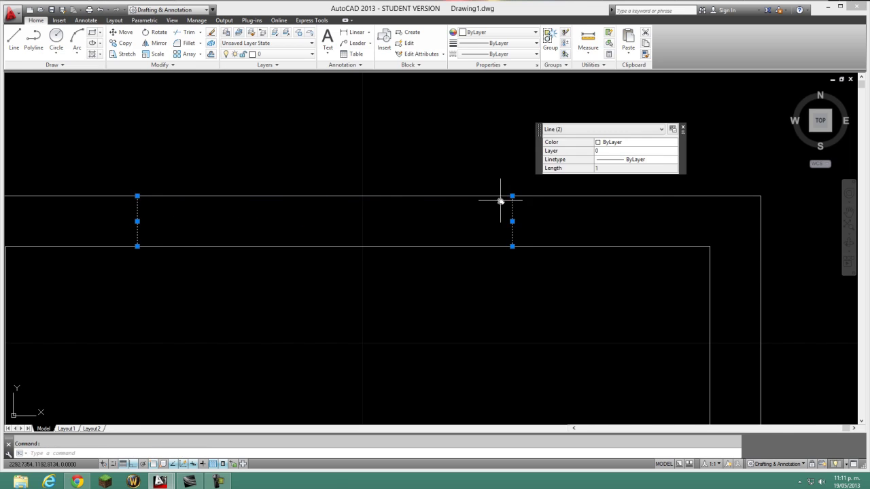
key("Escape")
left_click(163, 65)
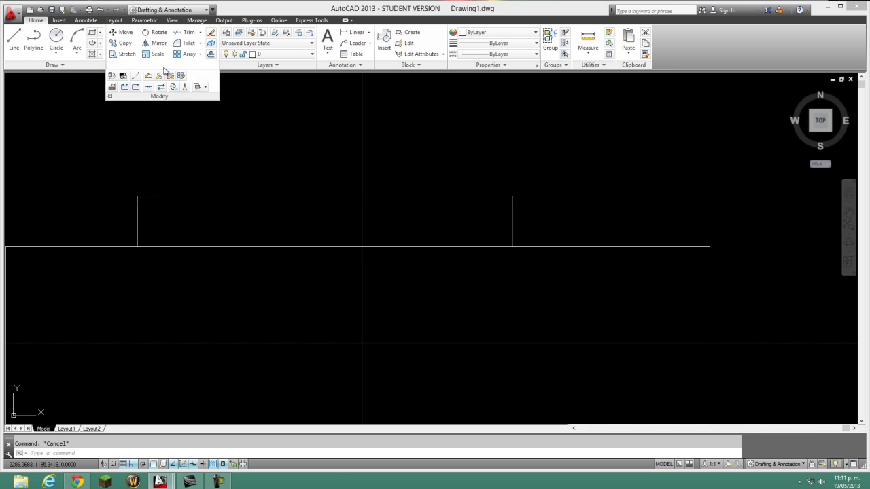
left_click(136, 87)
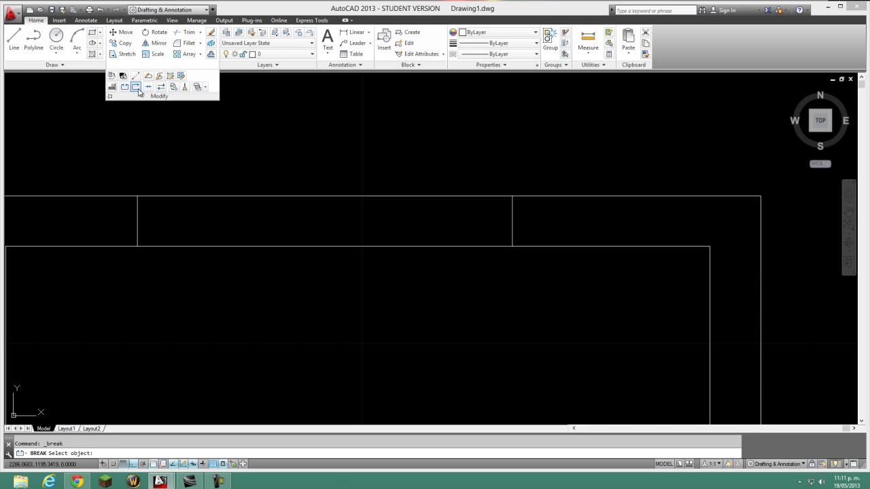
left_click(325, 198)
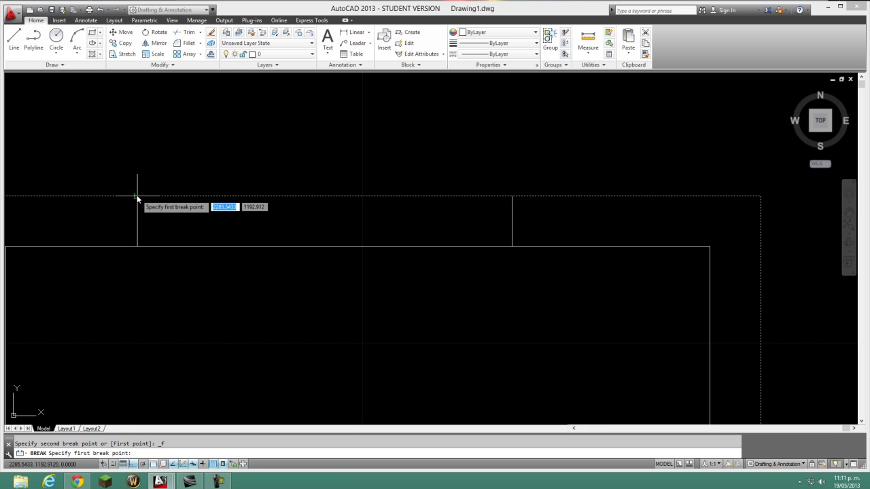
scroll(137, 197, "up", 4)
scroll(135, 199, "up", 2)
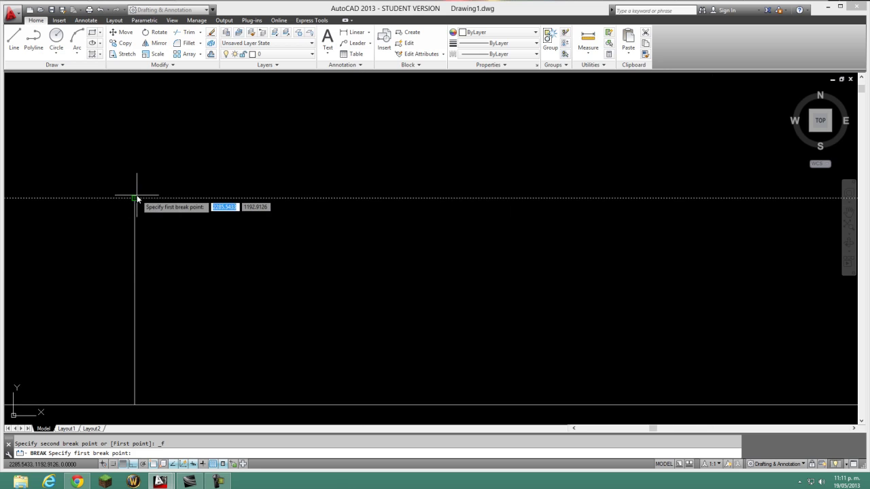
left_click(134, 198)
type("@")
key("Return")
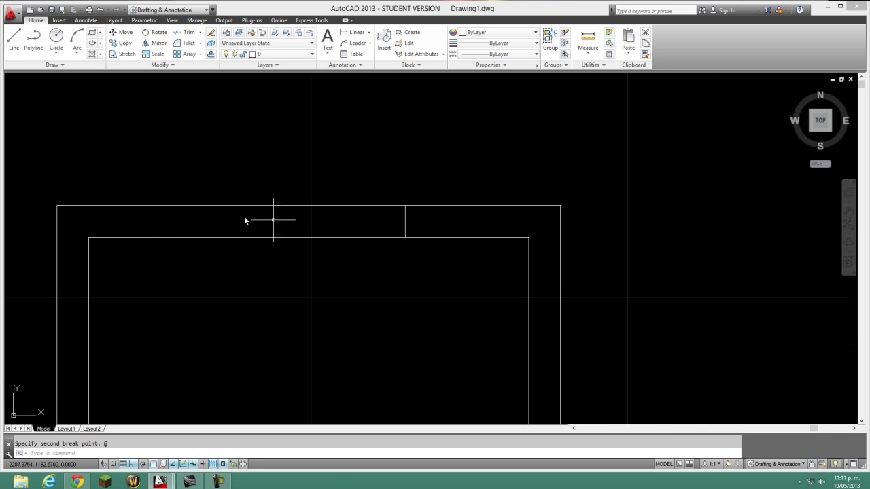
scroll(272, 218, "down", 3)
left_click(307, 233)
left_click(252, 195)
scroll(274, 240, "down", 3)
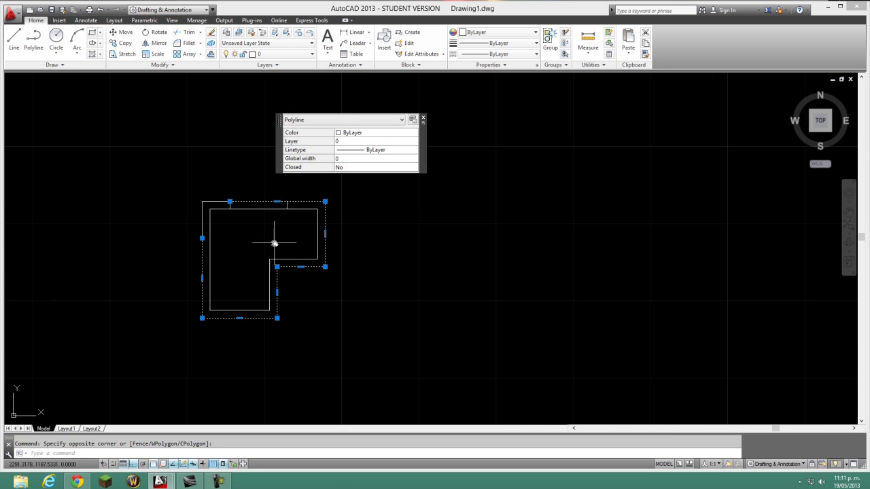
middle_click_drag(270, 249, 254, 253)
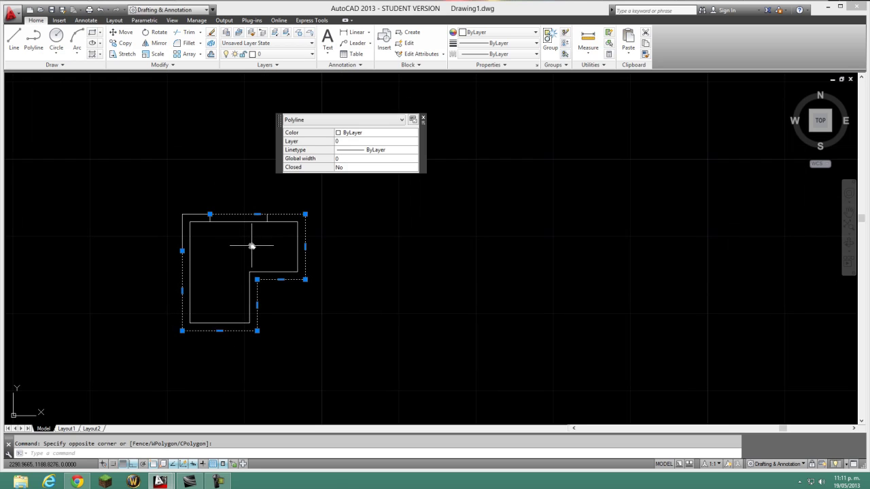
scroll(242, 221, "up", 2)
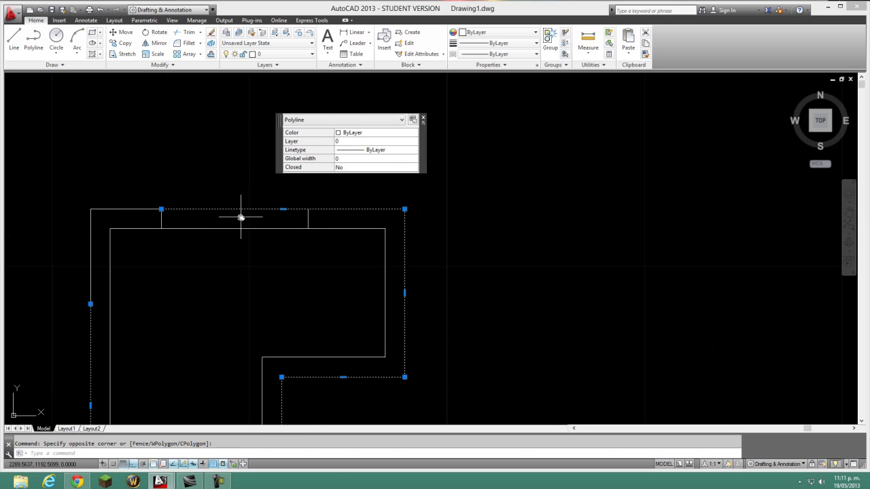
scroll(174, 250, "up", 3)
left_click(78, 275)
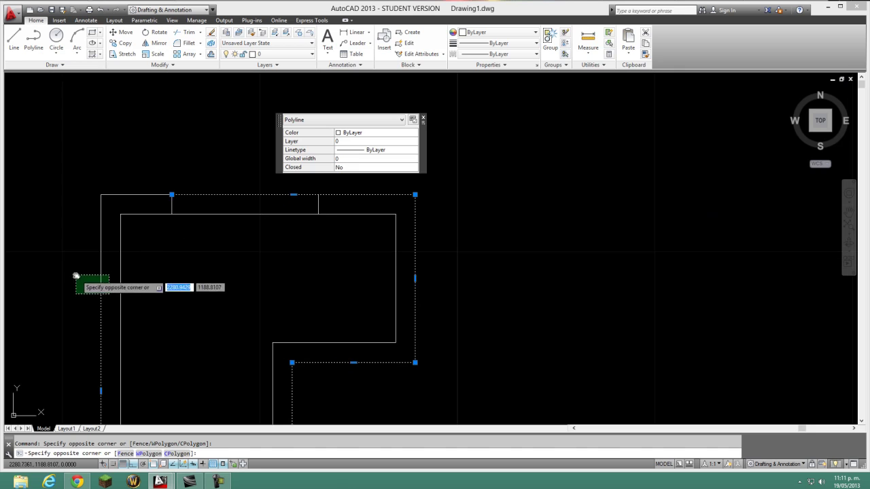
left_click(249, 252)
middle_click_drag(249, 252, 222, 289)
scroll(222, 299, "down", 1)
key("Escape")
scroll(232, 285, "up", 1)
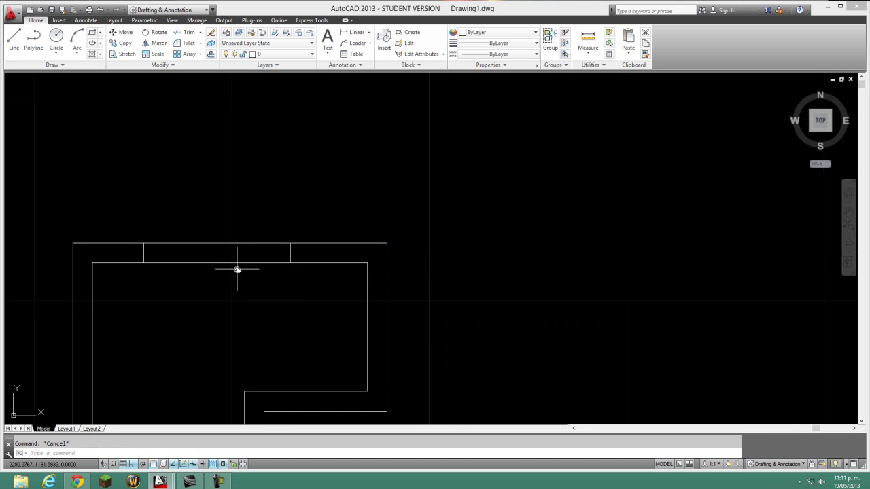
scroll(224, 255, "up", 2)
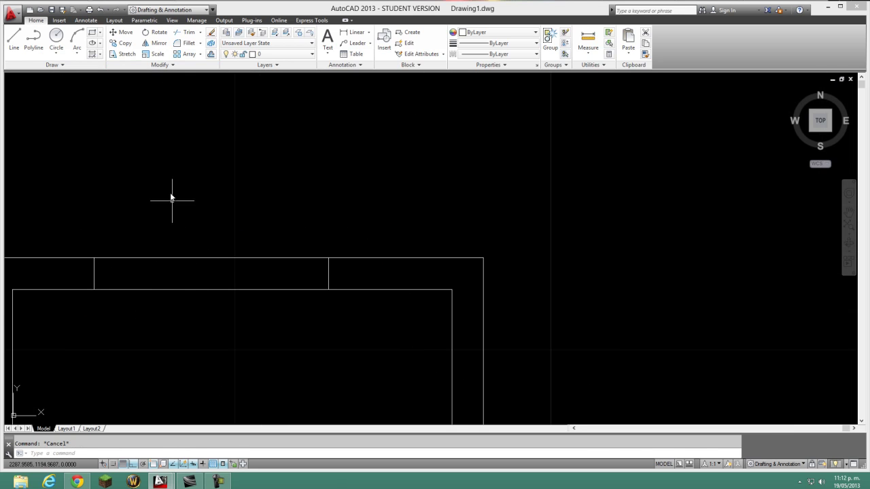
left_click(191, 274)
left_click(163, 241)
key("Escape")
left_click(323, 259)
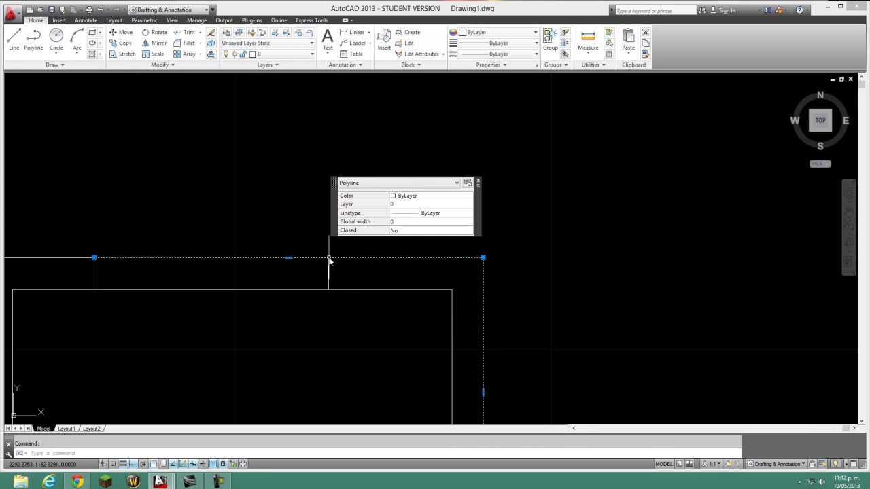
Break the outer wall's top line at the cross-wall endpoint
key("Escape")
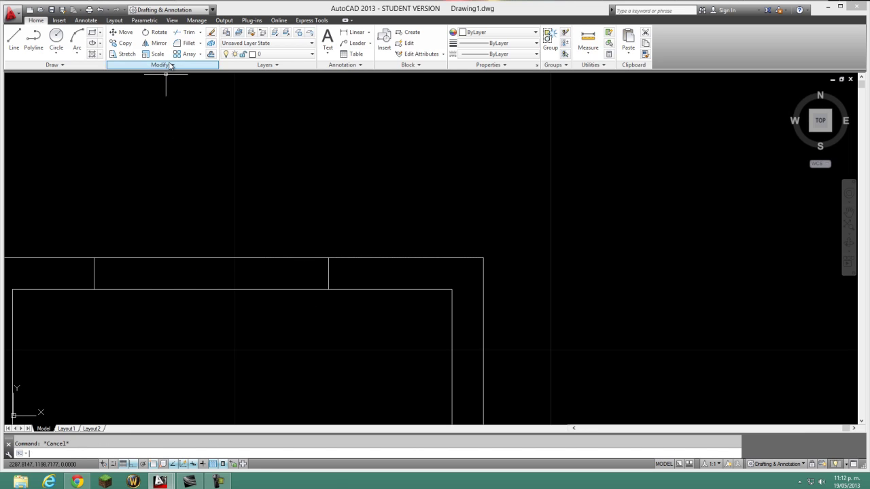
left_click(164, 65)
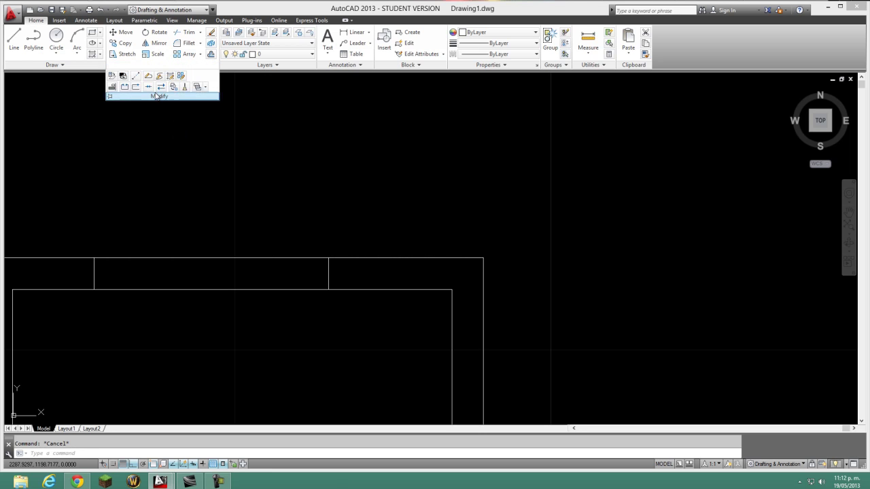
left_click(136, 87)
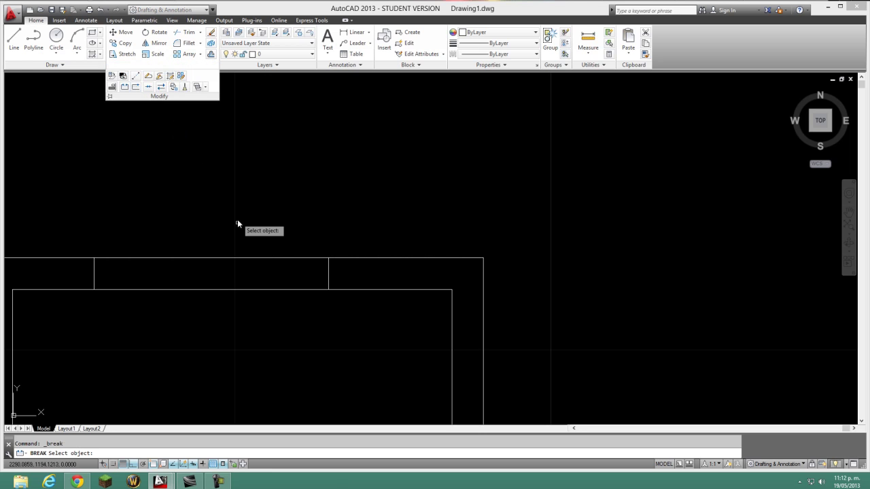
left_click(223, 258)
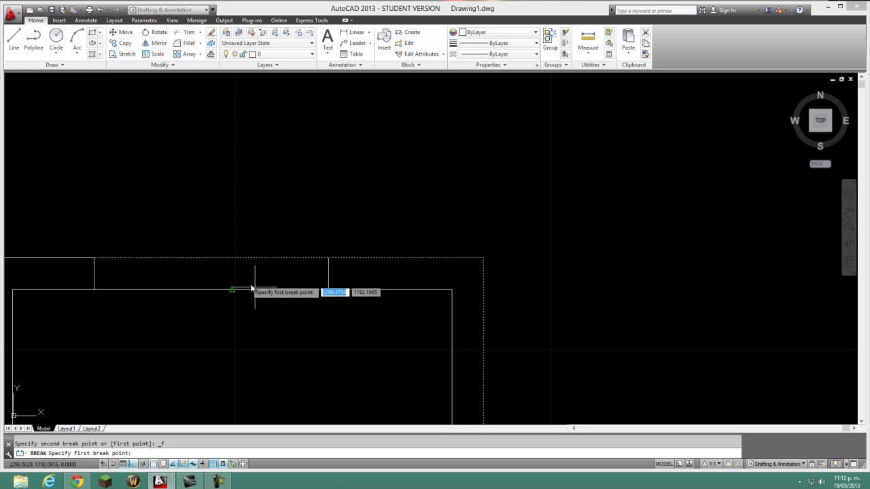
left_click(328, 259)
type("@")
key("Return")
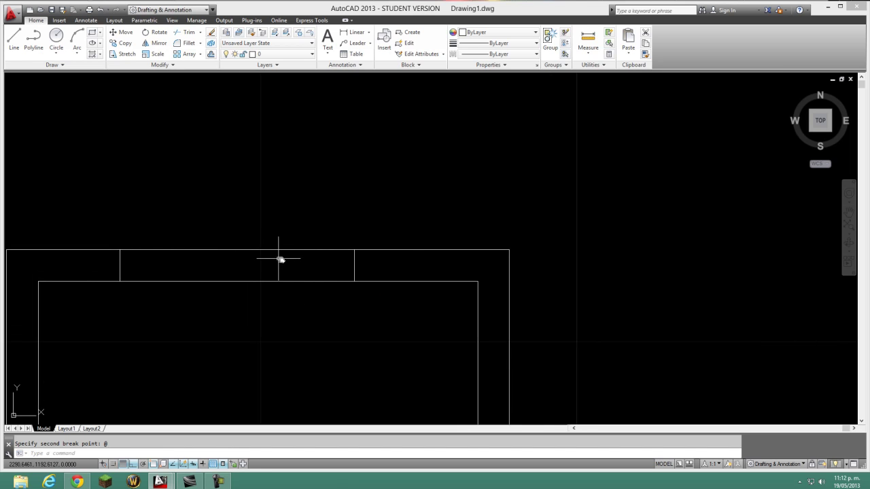
Stretch the top segment between the cross-walls downward to form a recess
left_click(258, 260)
left_click(219, 219)
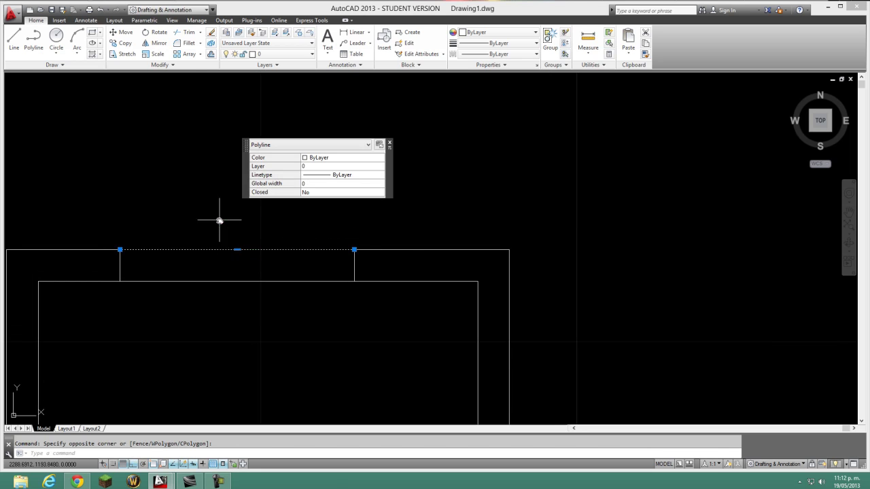
left_click(237, 251)
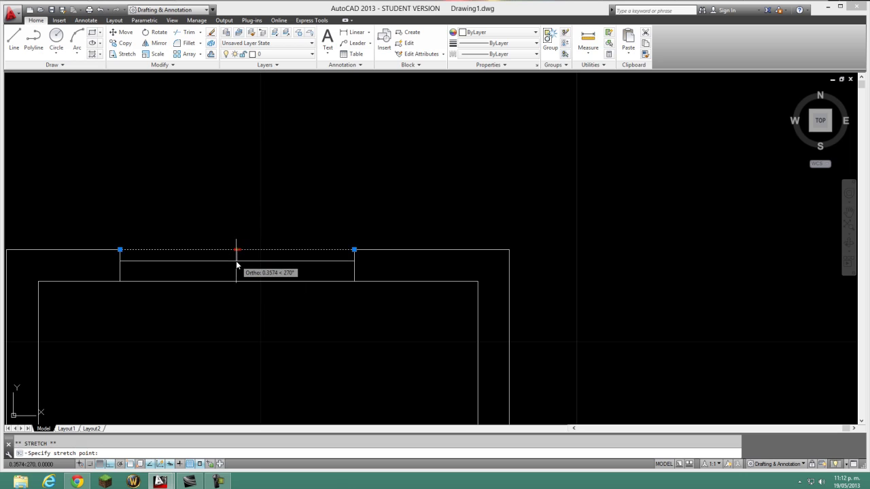
left_click(237, 265)
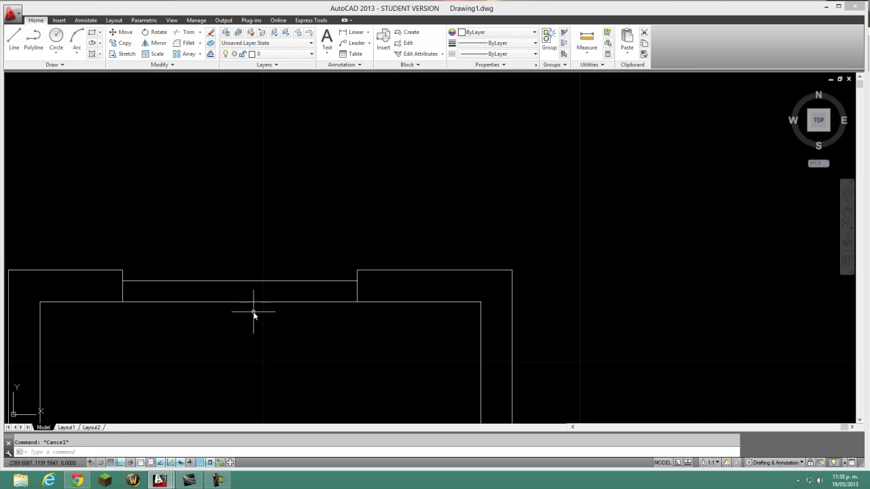
Break the inner wall's top line below the left cross-wall
left_click(227, 302)
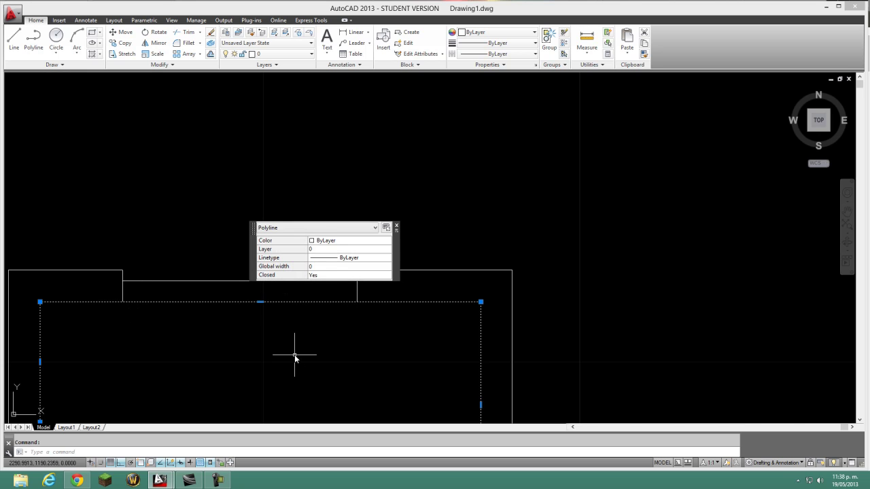
key("Escape")
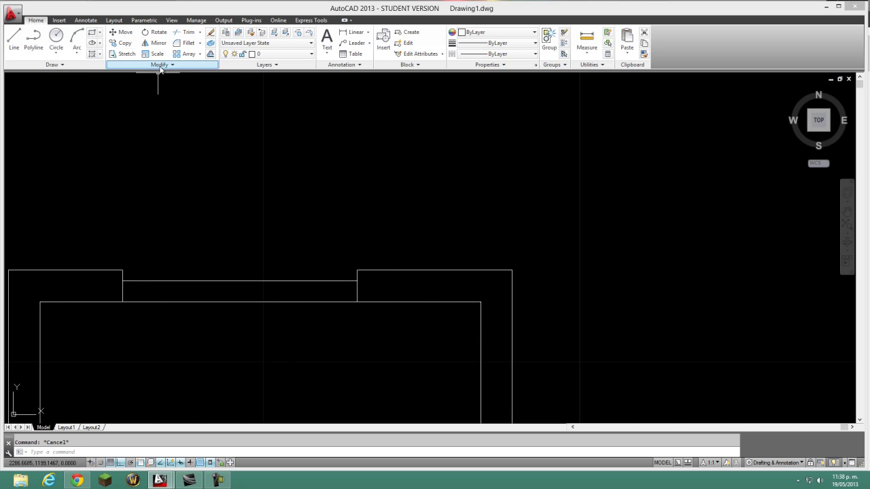
left_click(160, 65)
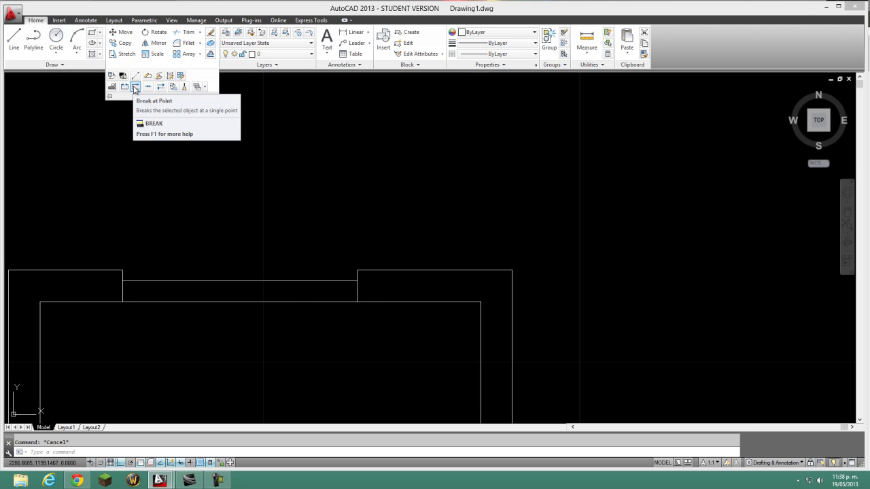
left_click(134, 88)
left_click(265, 303)
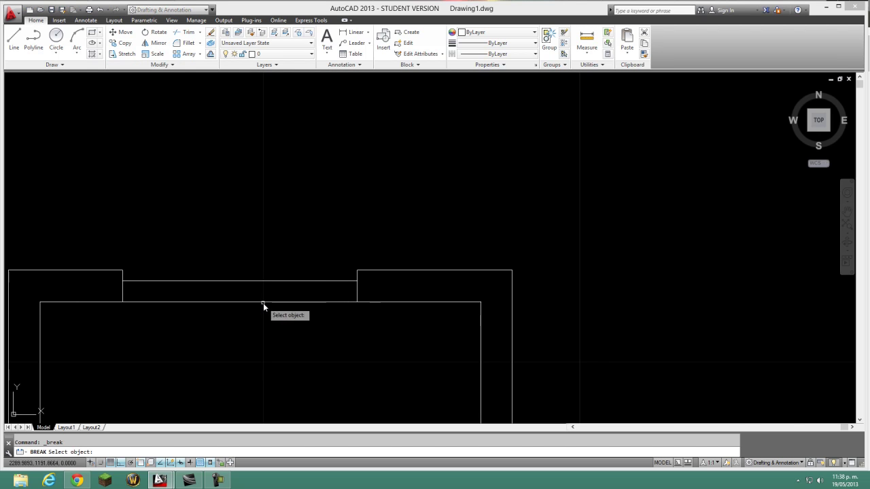
left_click(122, 303)
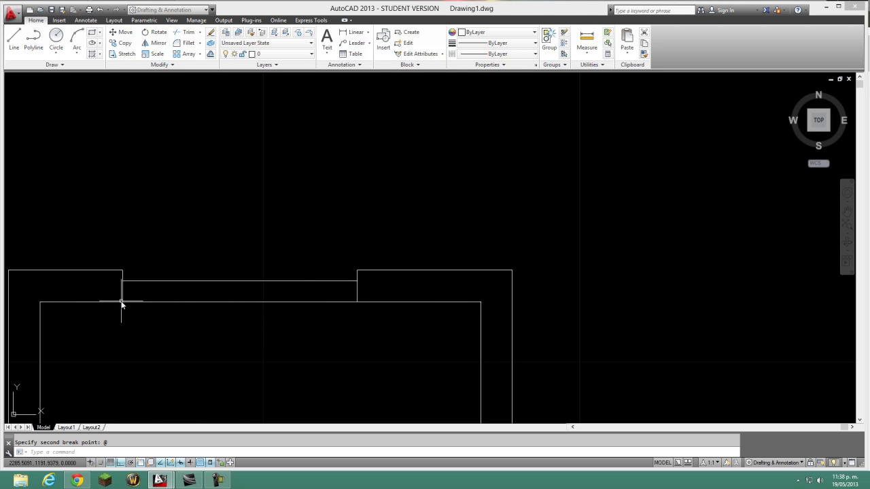
left_click(183, 302)
key("Escape")
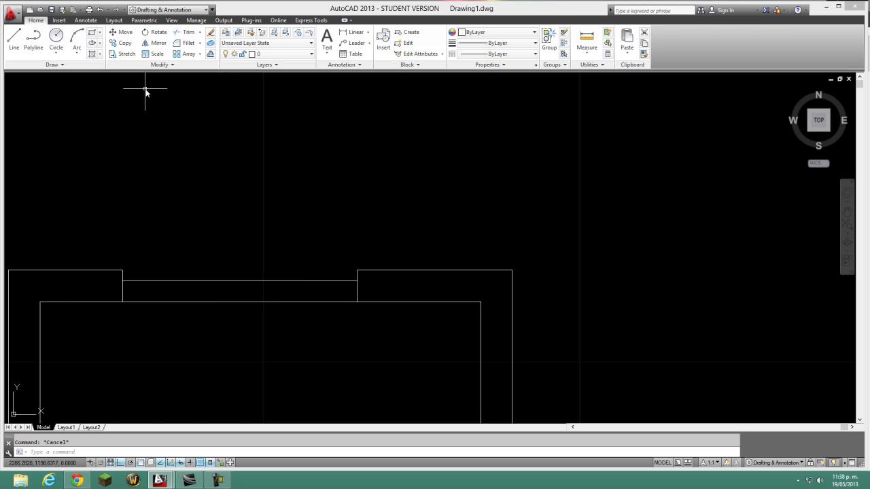
Break the inner top line below the right cross-wall, isolating the middle segment
left_click(150, 65)
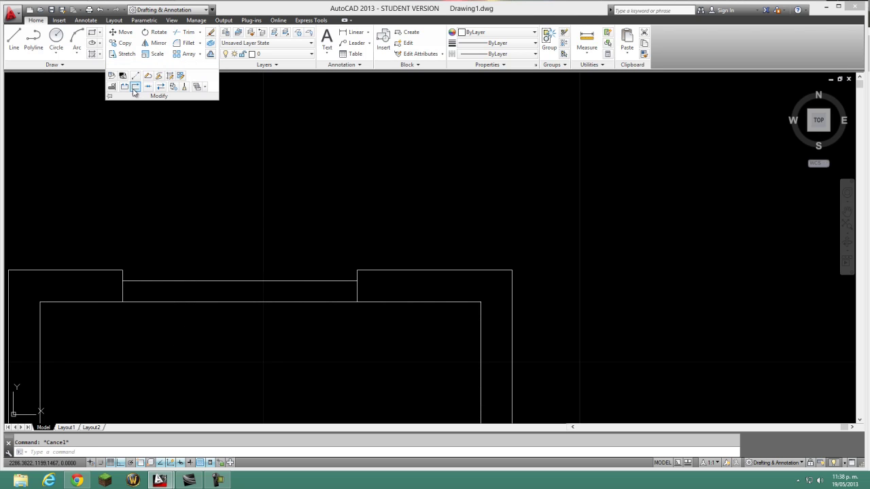
left_click(136, 91)
left_click(303, 302)
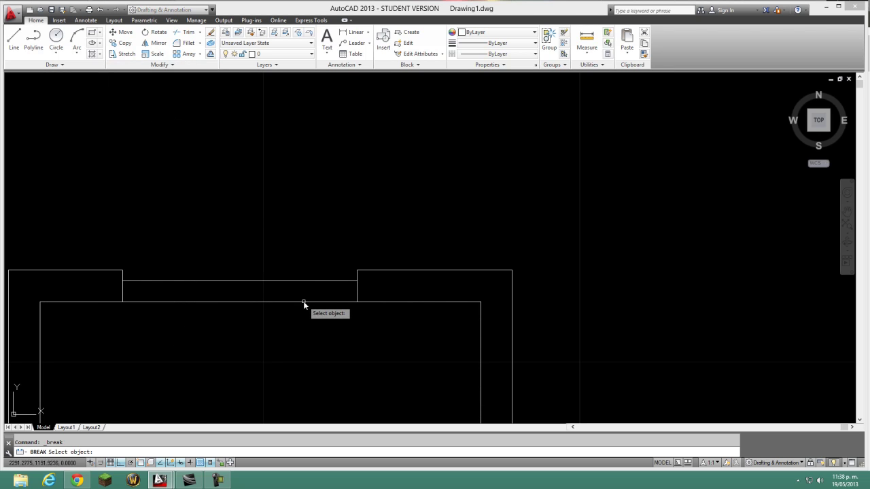
left_click(356, 301)
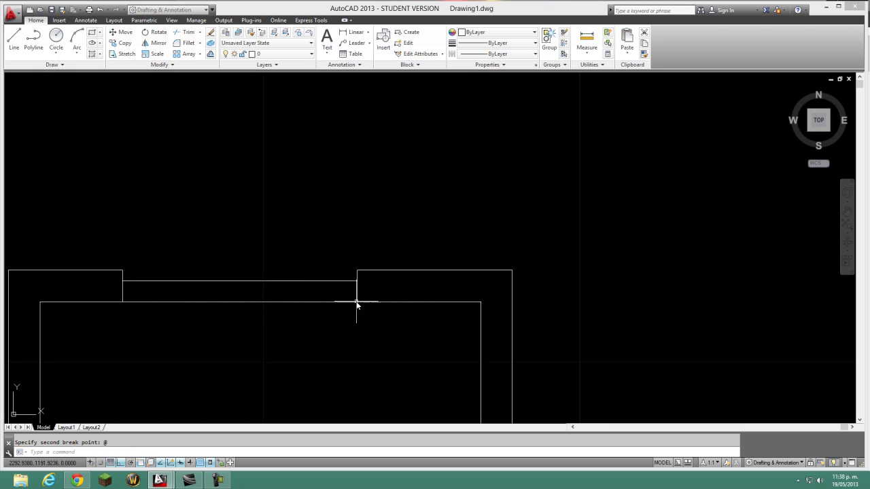
left_click(258, 301)
left_click(394, 318)
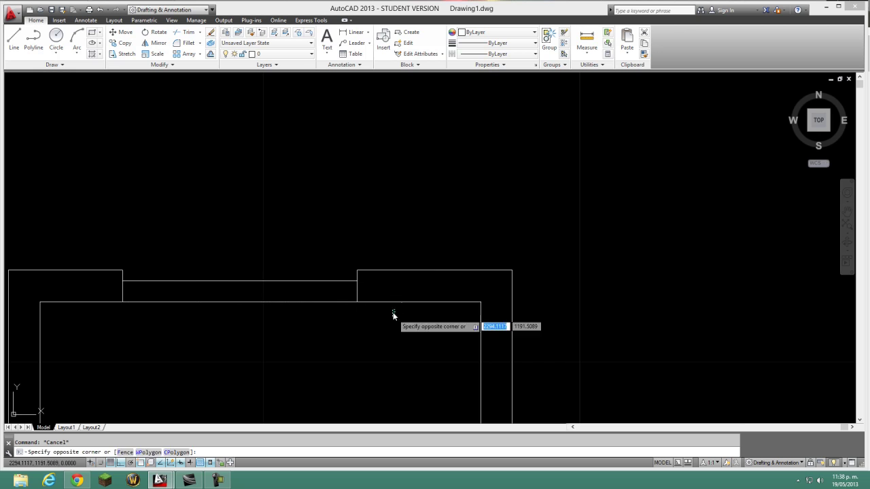
left_click(360, 304)
key("Escape")
Raise the inner middle segment via its midpoint grip to sit just below the recessed outer line
left_click(236, 302)
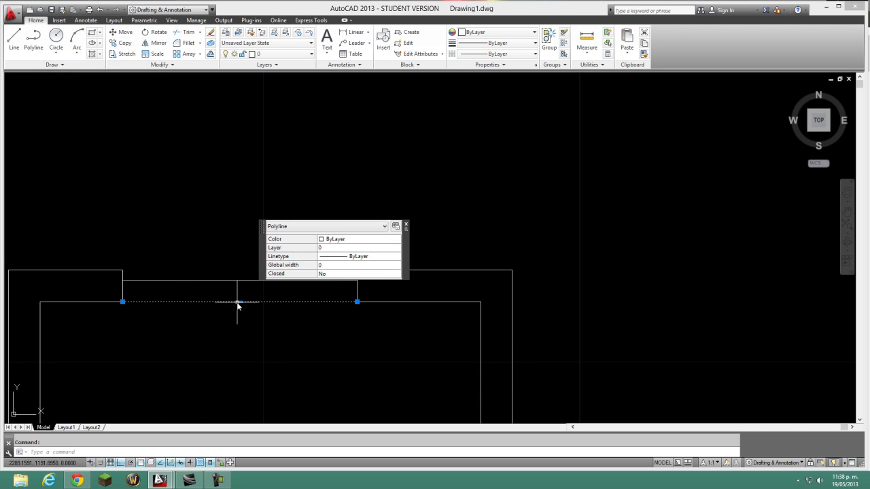
left_click(242, 302)
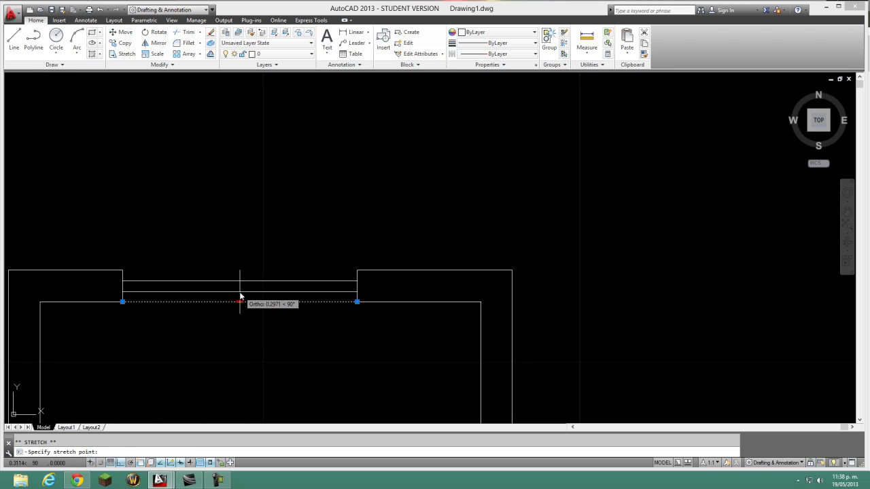
left_click(240, 293)
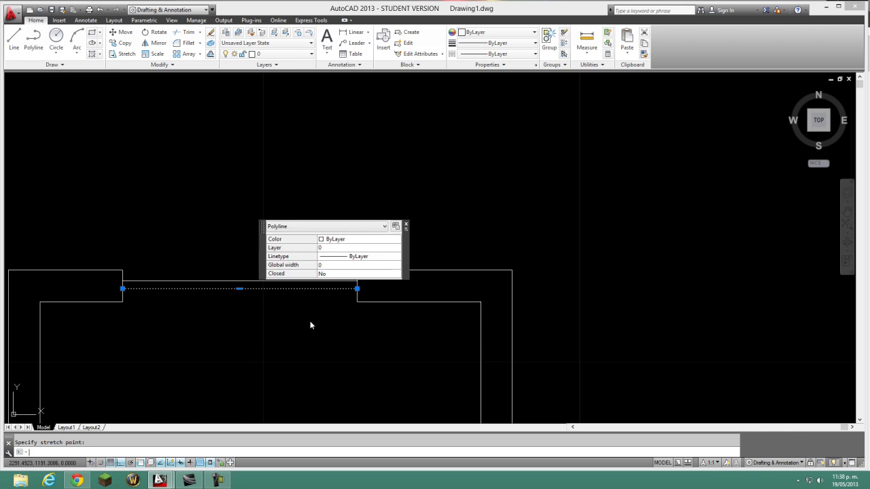
key("Escape")
scroll(310, 320, "down", 2)
middle_click_drag(310, 319, 306, 295)
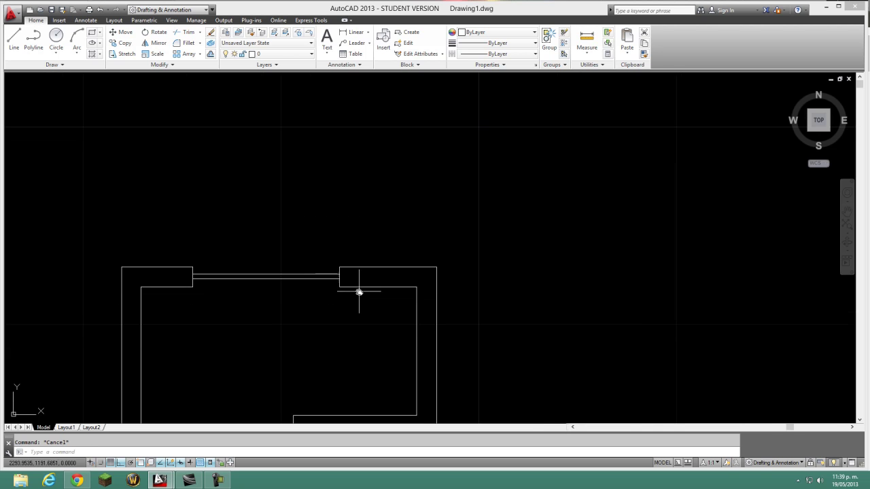
scroll(350, 292, "down", 2)
left_click(325, 276)
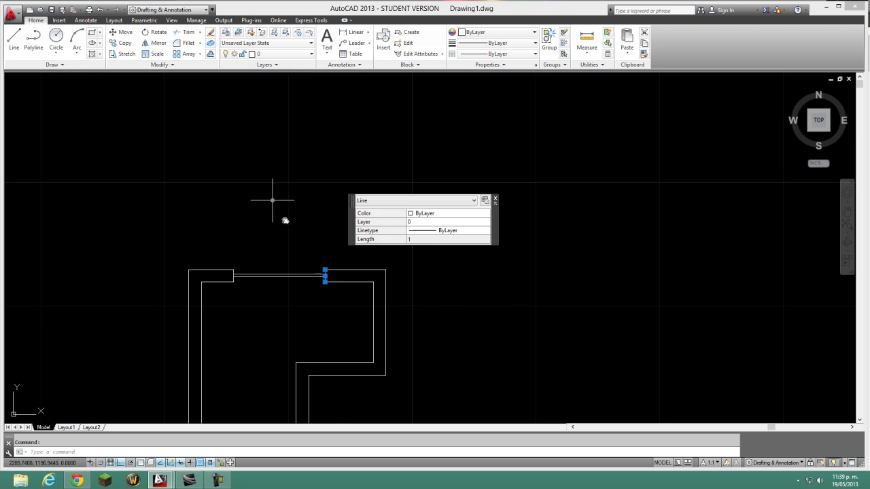
Offset the short end lines at both sides of the window opening by 0.5
left_click(211, 54)
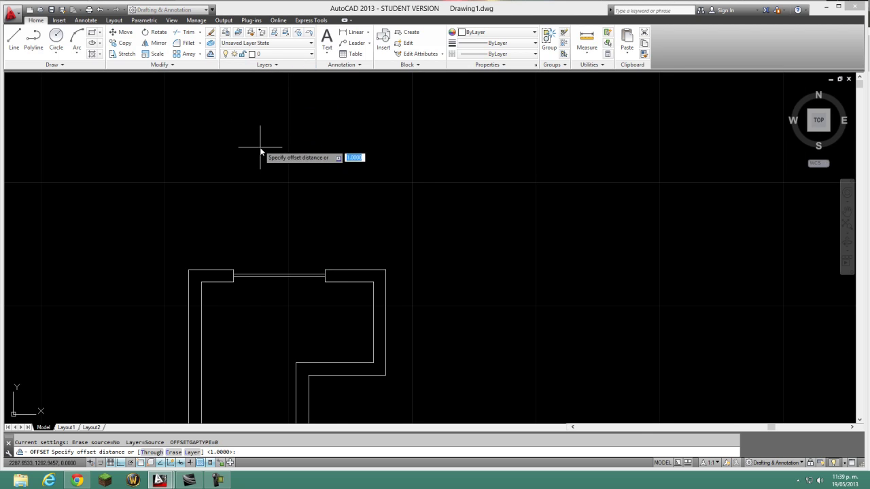
left_click(356, 209)
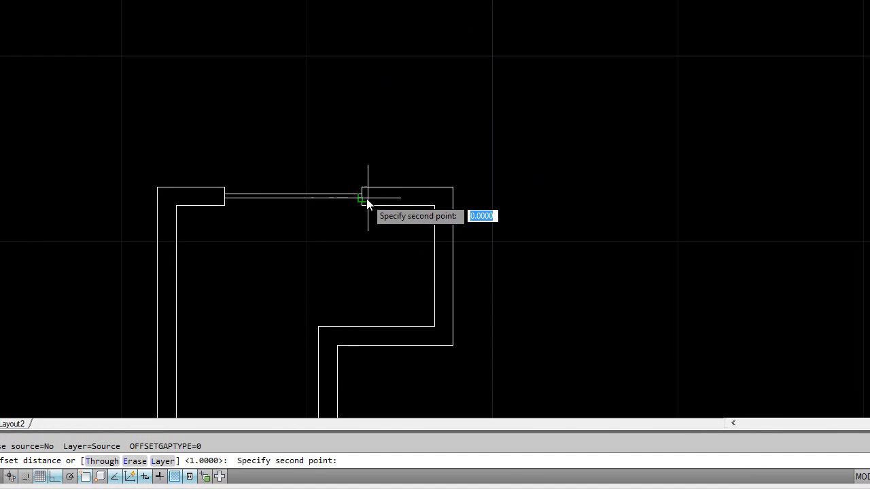
type("0.5")
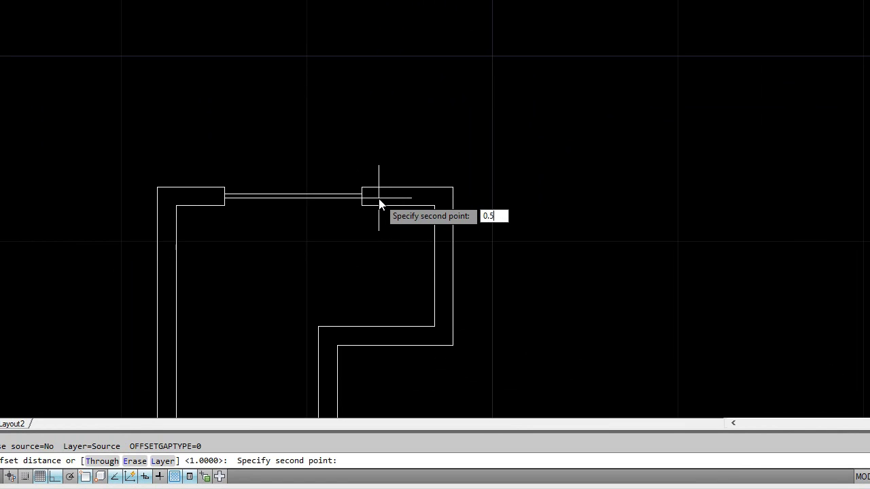
key("Return")
left_click(379, 202)
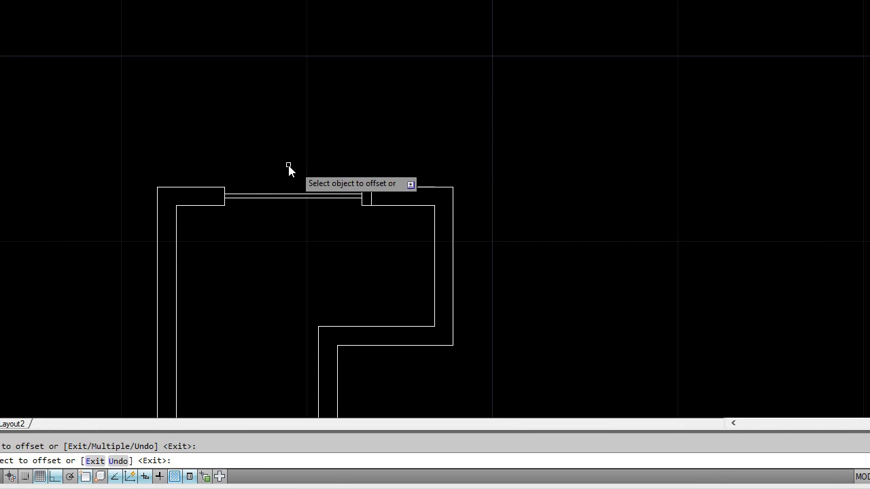
left_click(225, 197)
left_click(214, 202)
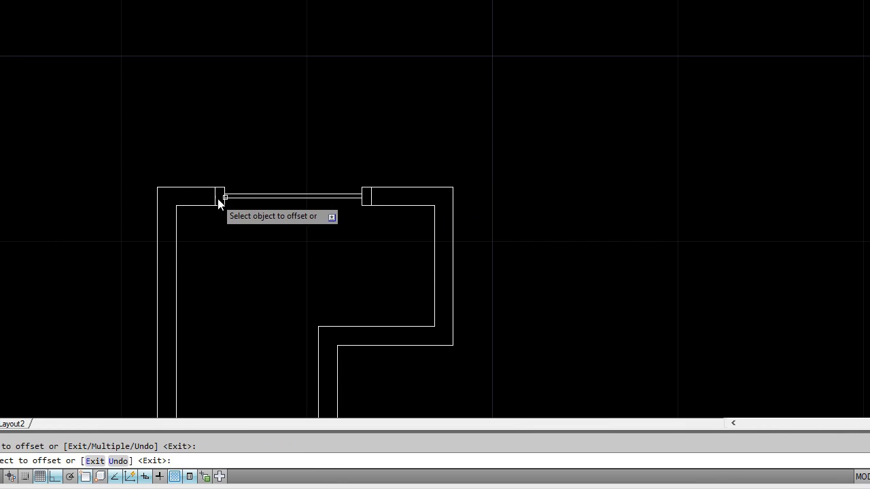
key("Escape")
mouse_move(301, 223)
middle_mouse_down()
mouse_move(293, 164)
mouse_move(311, 142)
mouse_move(242, 116)
mouse_move(276, 146)
mouse_move(213, 130)
mouse_move(167, 153)
middle_mouse_up()
scroll(293, 165, "down", 2)
scroll(310, 142, "up", 2)
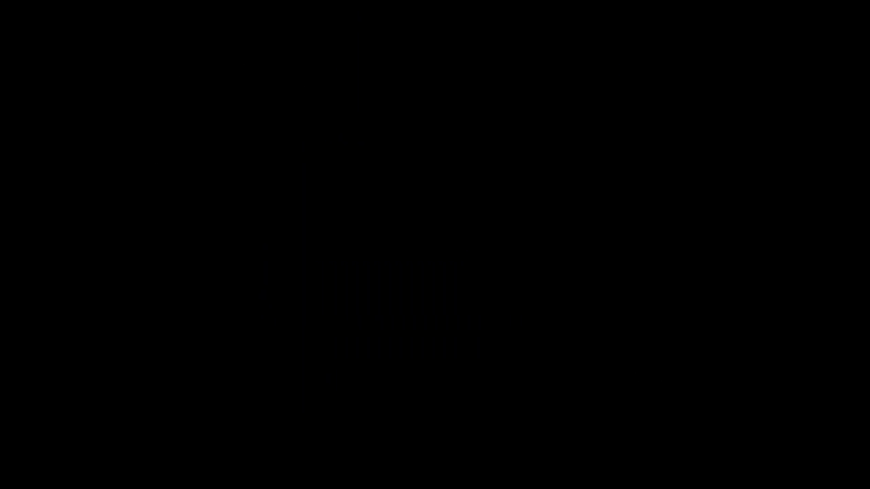